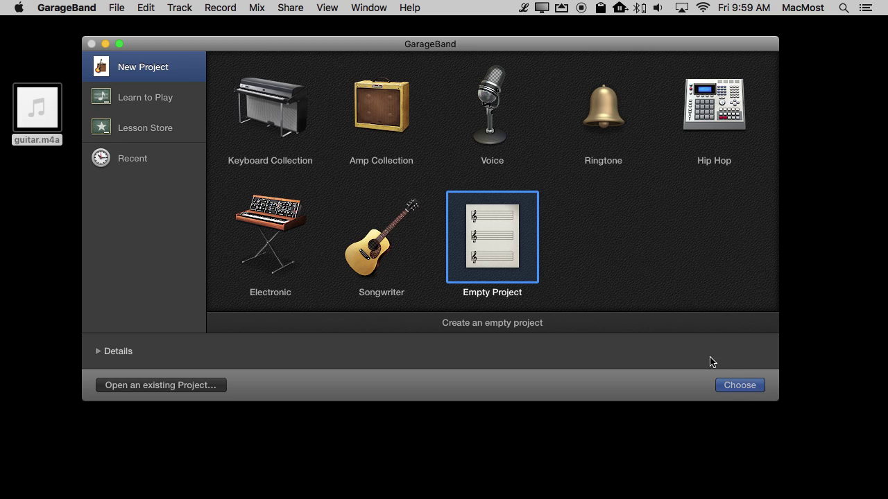
- Choose Empty Project as the template for the new GarageBand project
{"action": "left_click", "coordinate": [740, 387]}
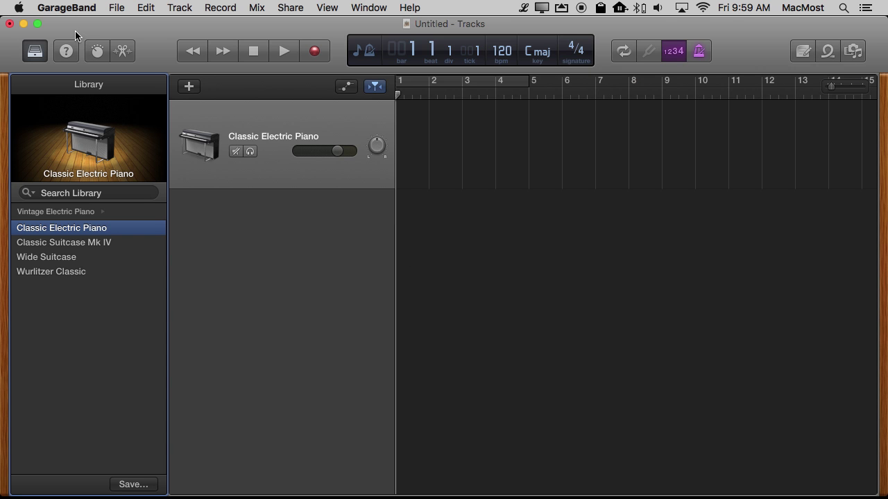
- Import guitar.m4a from the desktop as a new track and move its region to start at bar 1
{"action": "left_click_drag", "start_coordinate": [75, 30], "coordinate": [177, 34]}
{"action": "mouse_move", "coordinate": [41, 107]}
{"action": "left_mouse_down"}
{"action": "mouse_move", "coordinate": [591, 265]}
{"action": "mouse_move", "coordinate": [506, 249]}
{"action": "mouse_move", "coordinate": [520, 247]}
{"action": "left_mouse_up"}
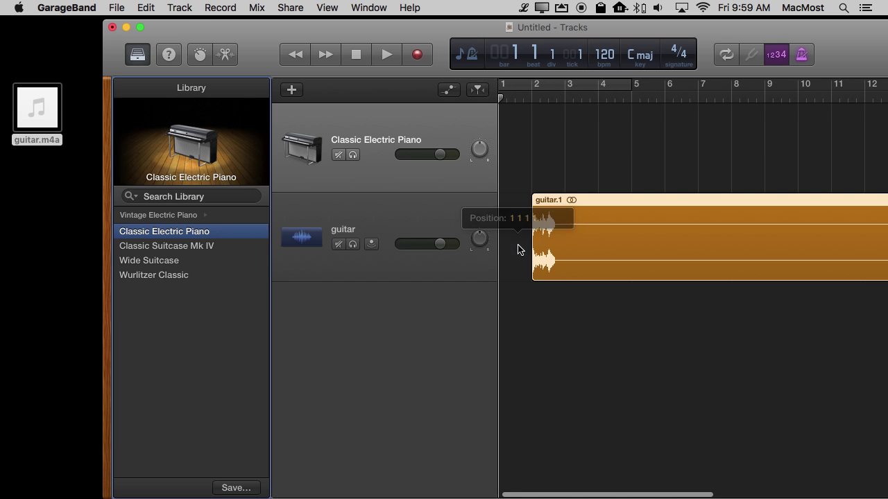
{"action": "left_click_drag", "start_coordinate": [579, 211], "coordinate": [515, 204]}
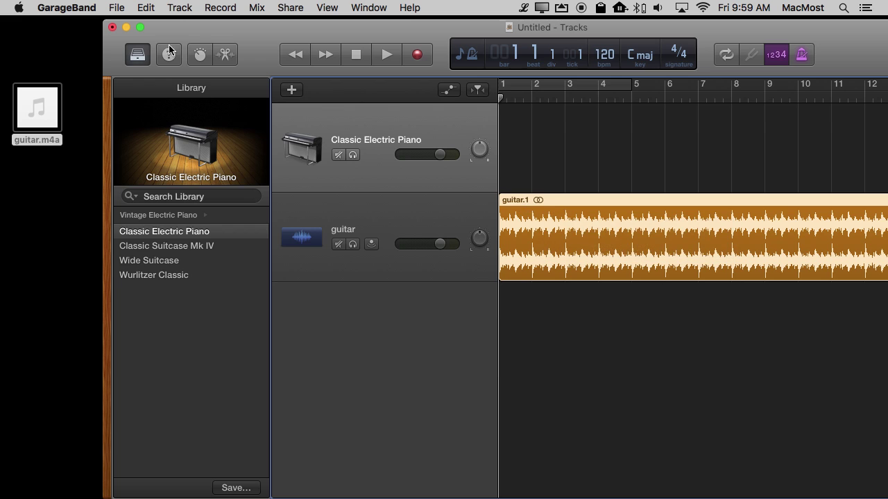
{"action": "left_click_drag", "start_coordinate": [184, 28], "coordinate": [84, 26]}
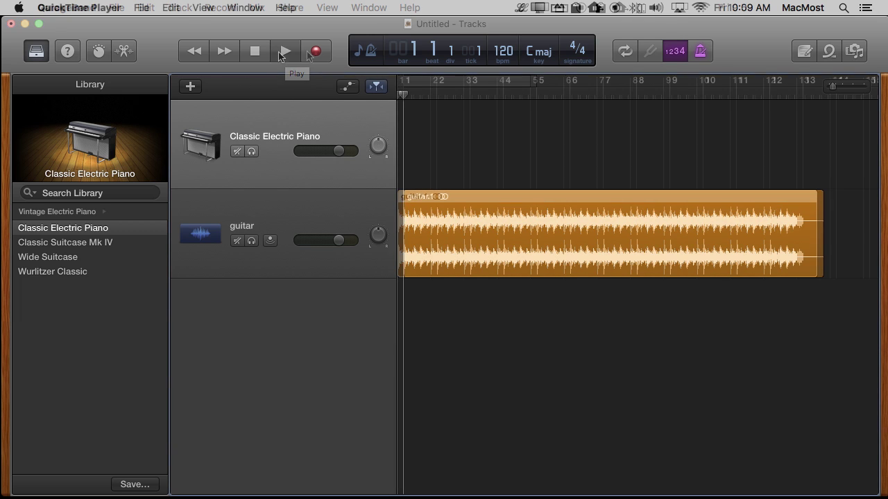
- Play the guitar loop briefly, then delete the Classic Electric Piano track
{"action": "left_click", "coordinate": [284, 53]}
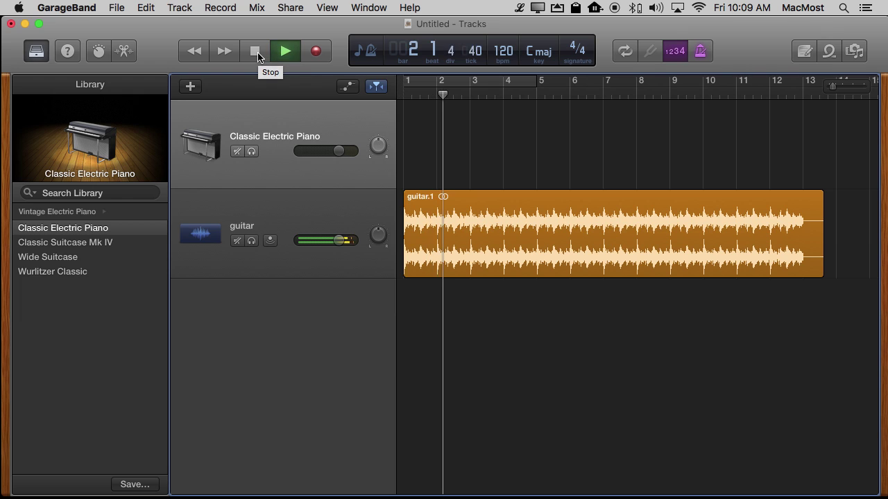
{"action": "left_click", "coordinate": [257, 54]}
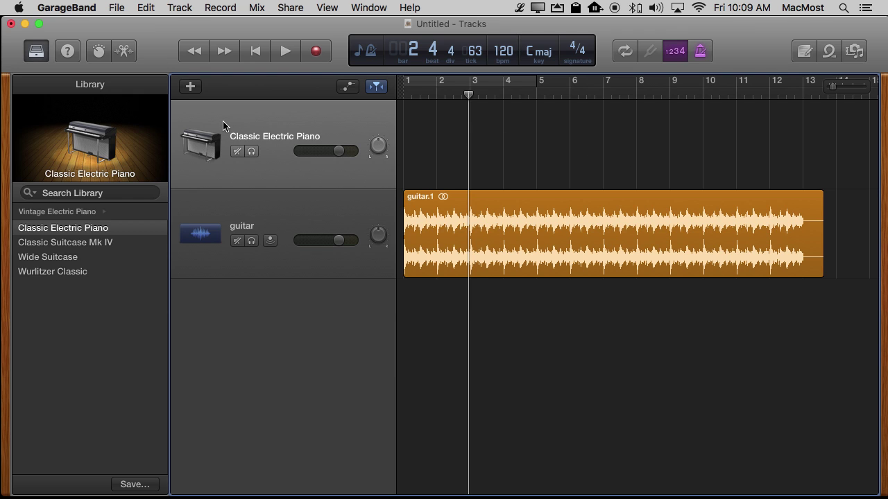
{"action": "key", "text": "super+BackSpace"}
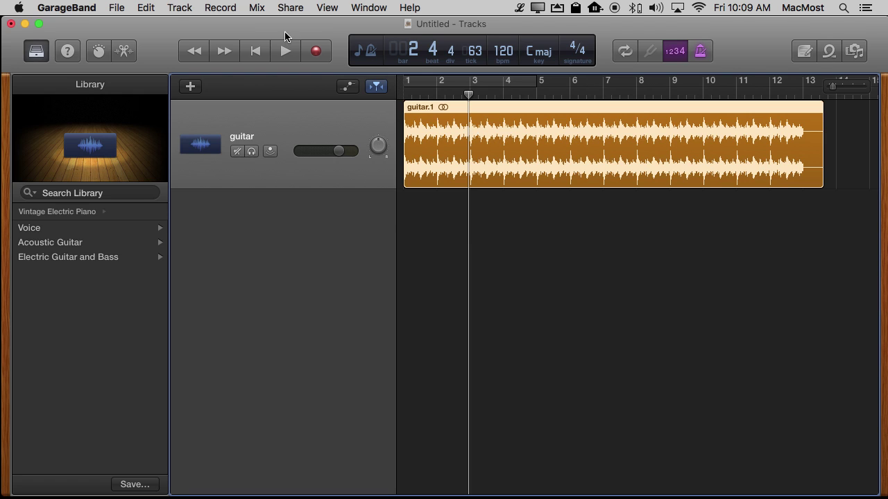
- Show the Tempo track above the guitar track, flat at 120 bpm
{"action": "left_click", "coordinate": [174, 9]}
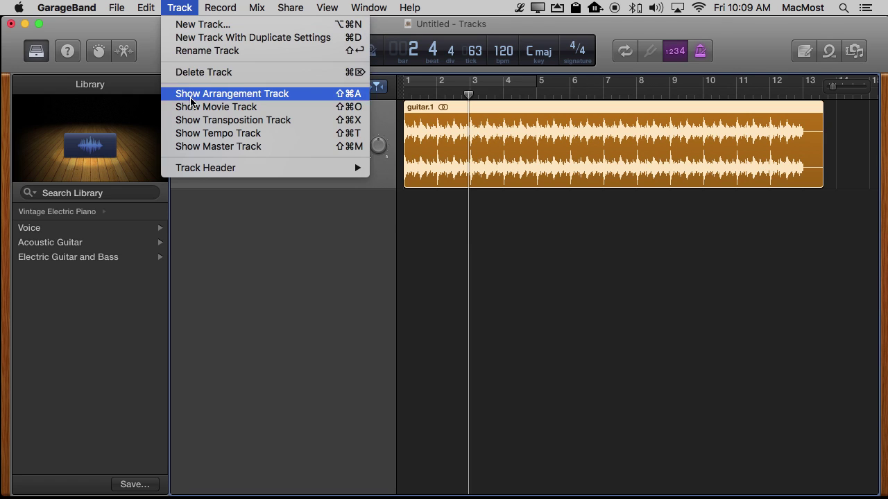
{"action": "left_click", "coordinate": [201, 134]}
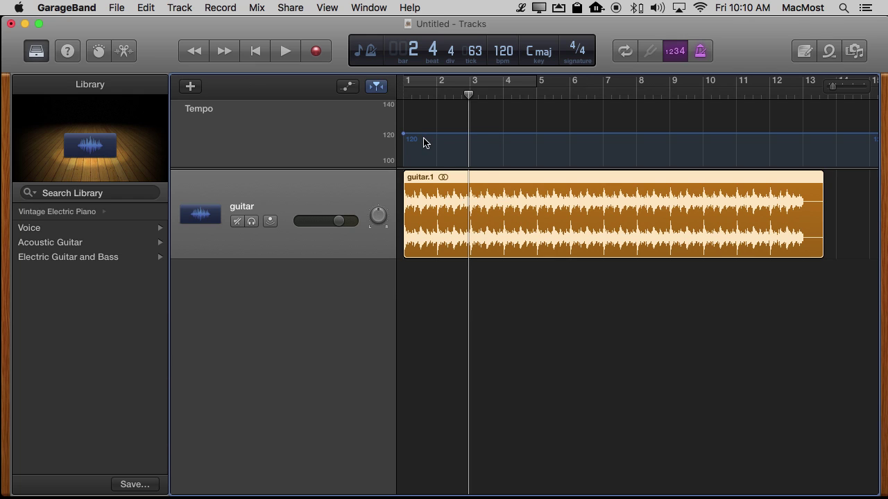
- Open the audio editor on the guitar.1 region, checking its Track and Region settings and resizing the divider
{"action": "left_click", "coordinate": [326, 7]}
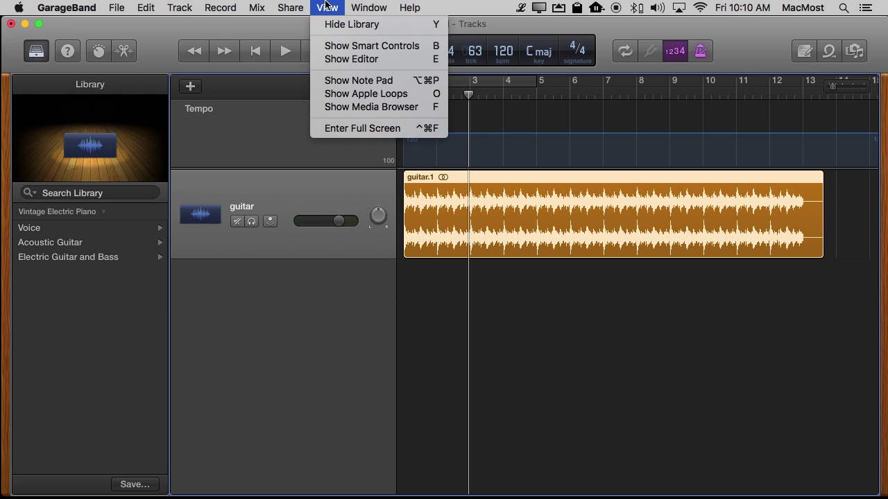
{"action": "left_click", "coordinate": [342, 61]}
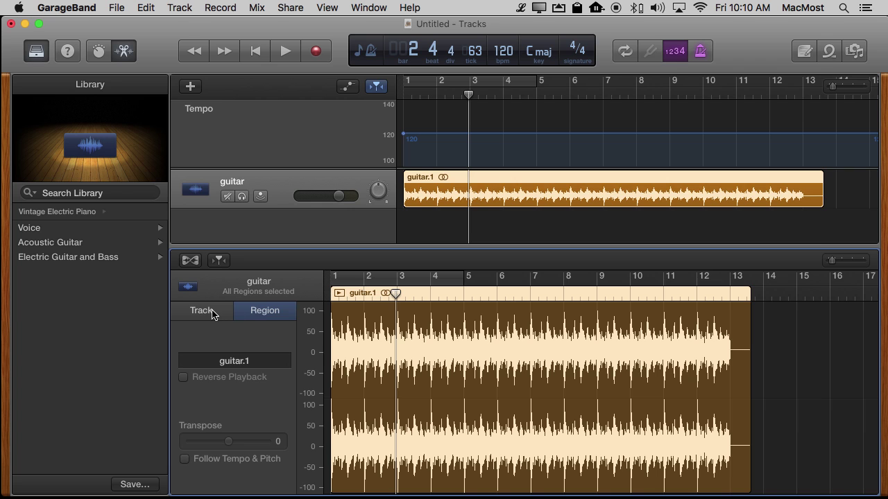
{"action": "left_click", "coordinate": [215, 314]}
{"action": "left_click", "coordinate": [271, 311]}
{"action": "mouse_move", "coordinate": [312, 255]}
{"action": "left_mouse_down"}
{"action": "mouse_move", "coordinate": [310, 374]}
{"action": "mouse_move", "coordinate": [317, 255]}
{"action": "left_mouse_up"}
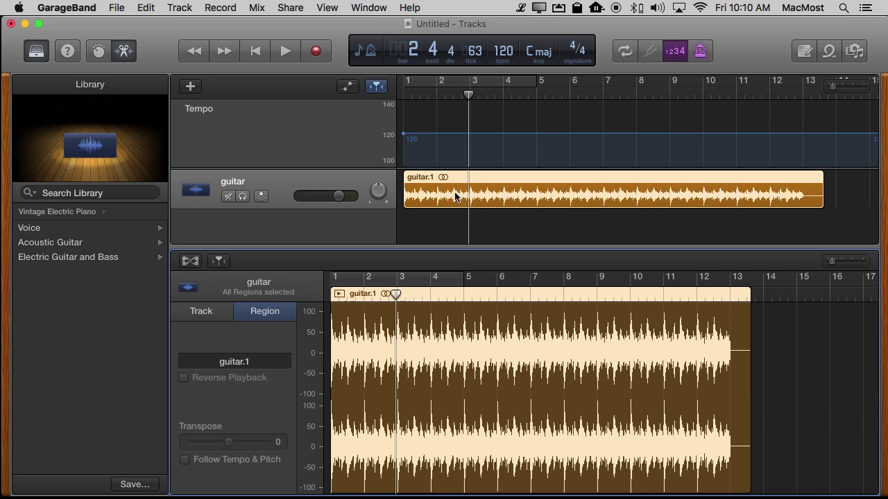
{"action": "left_click", "coordinate": [534, 223]}
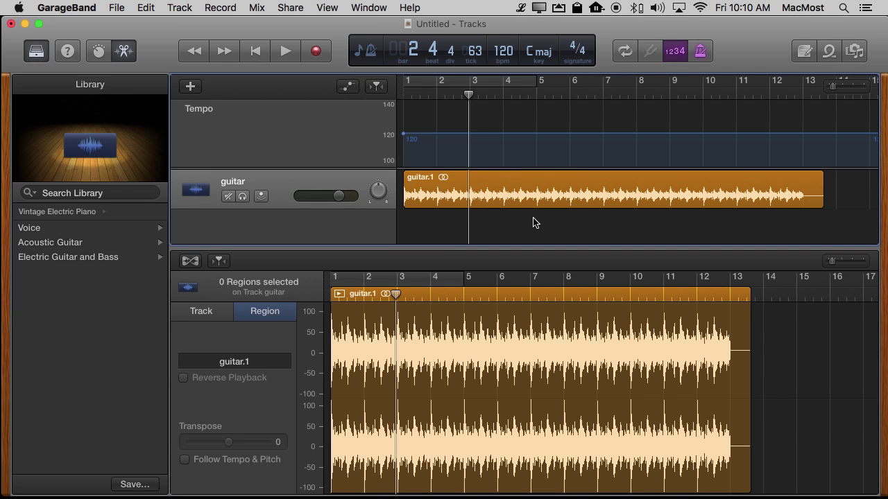
{"action": "left_click", "coordinate": [519, 197]}
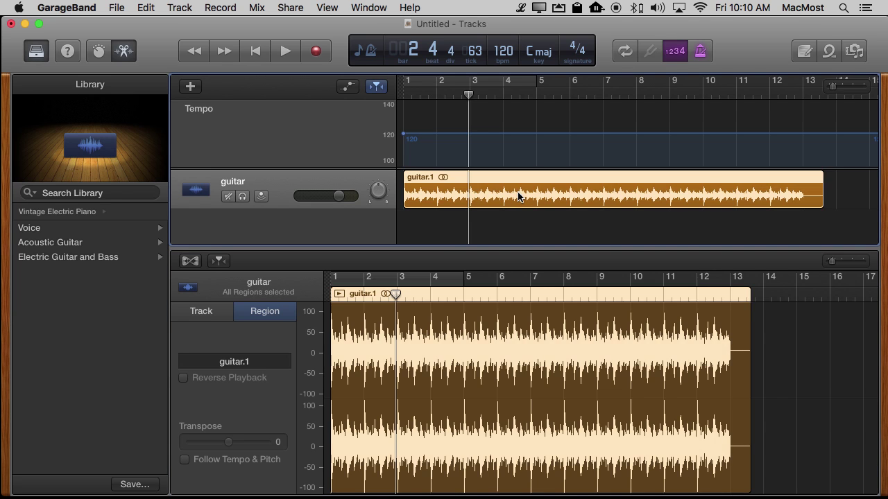
- Turn on Follow Tempo & Pitch for guitar.1 and lower the project tempo to about 106 bpm
{"action": "left_click", "coordinate": [190, 261]}
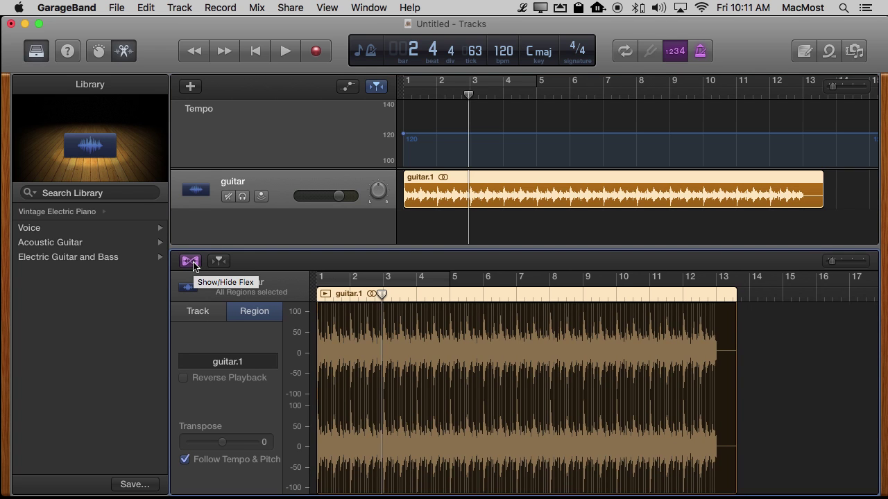
{"action": "left_click", "coordinate": [190, 261]}
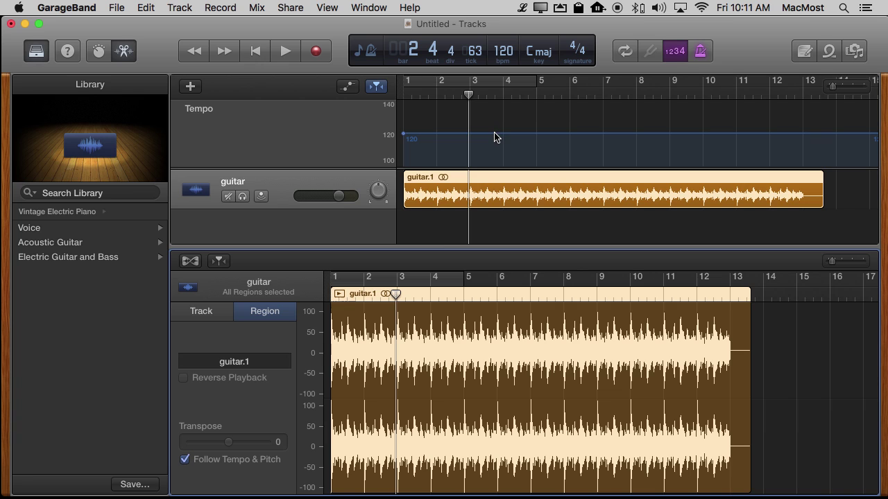
{"action": "left_click_drag", "start_coordinate": [495, 136], "coordinate": [492, 158]}
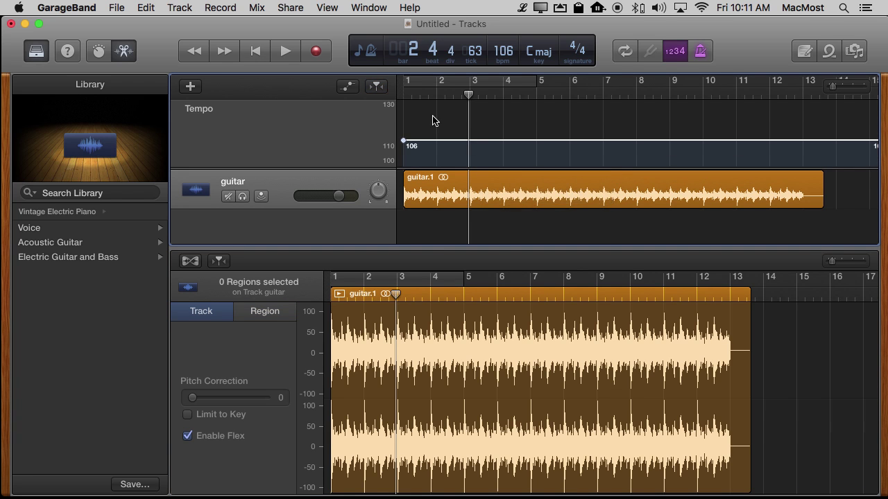
{"action": "left_click", "coordinate": [283, 54]}
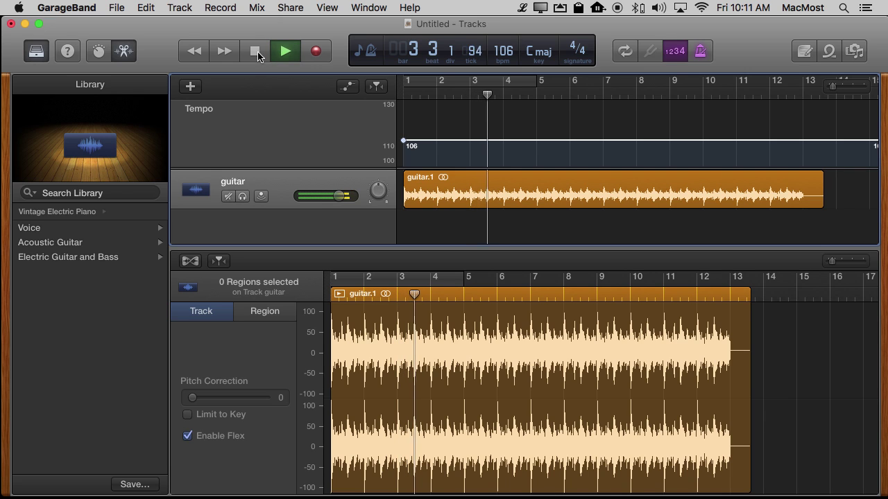
{"action": "left_click", "coordinate": [253, 52]}
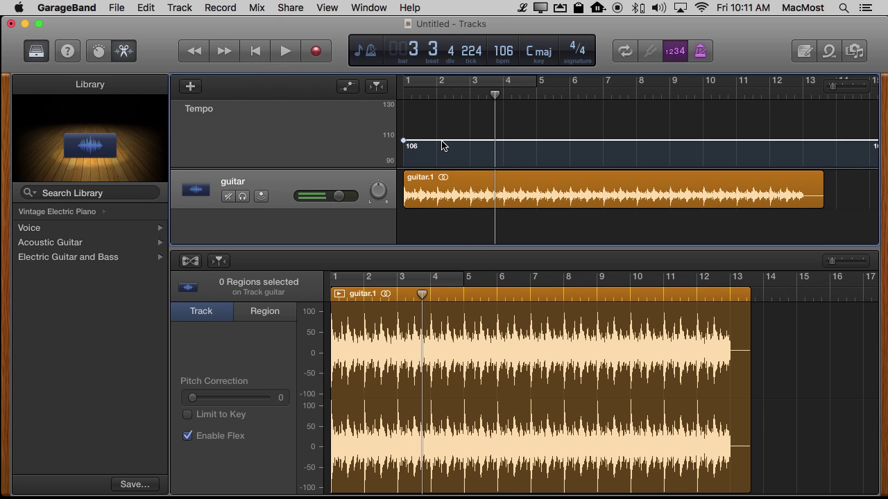
{"action": "left_click_drag", "start_coordinate": [442, 145], "coordinate": [440, 122]}
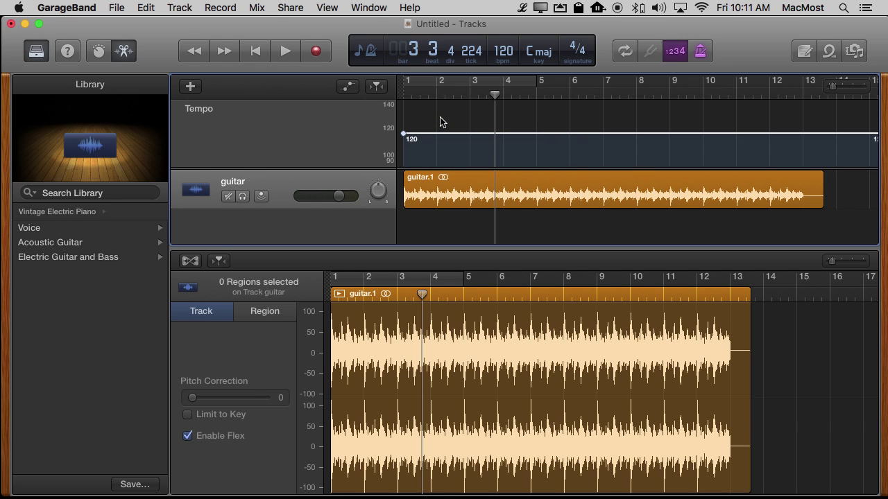
- Add tempo points at bars 11 and 13, keeping 120 bpm before bar 13 and 40 bpm after
{"action": "left_click", "coordinate": [738, 134]}
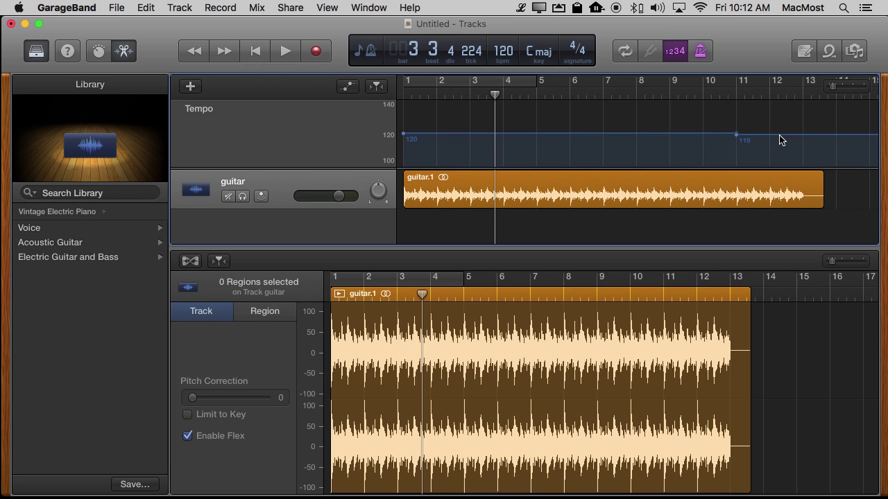
{"action": "left_click_drag", "start_coordinate": [779, 140], "coordinate": [786, 165]}
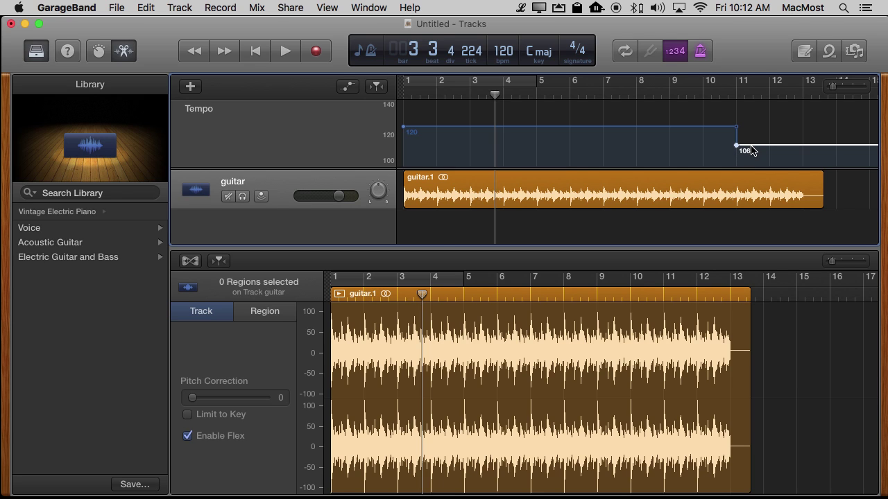
{"action": "left_click_drag", "start_coordinate": [753, 150], "coordinate": [753, 128]}
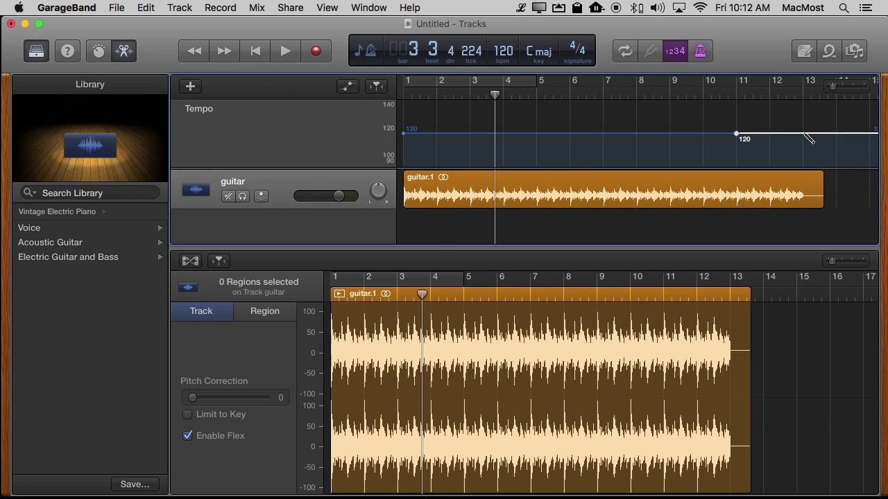
{"action": "double_click", "coordinate": [805, 135]}
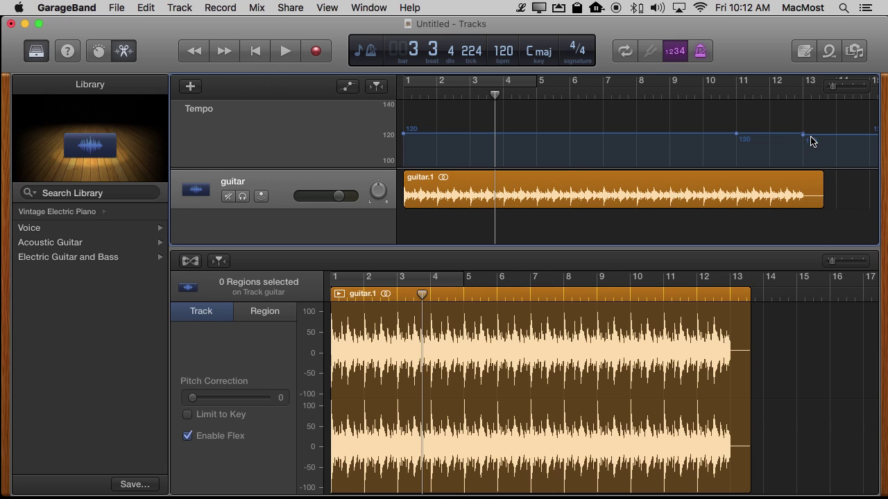
{"action": "left_click_drag", "start_coordinate": [808, 136], "coordinate": [810, 160]}
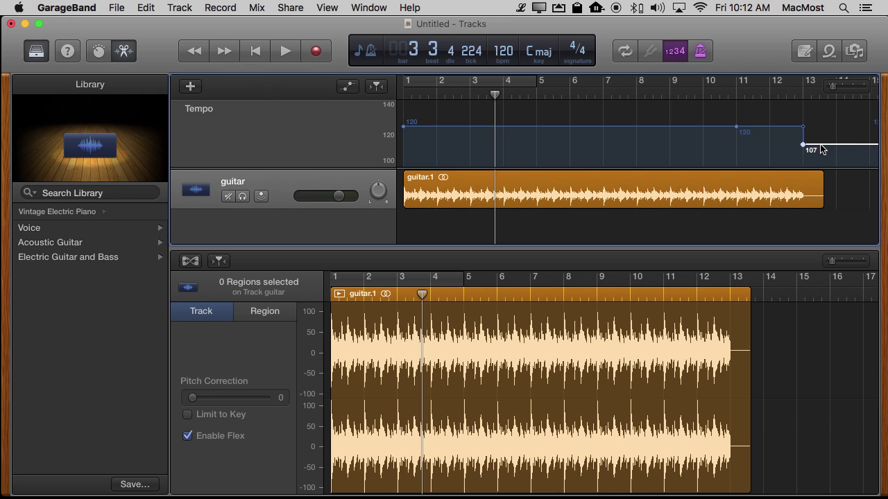
{"action": "left_click_drag", "start_coordinate": [821, 150], "coordinate": [818, 239]}
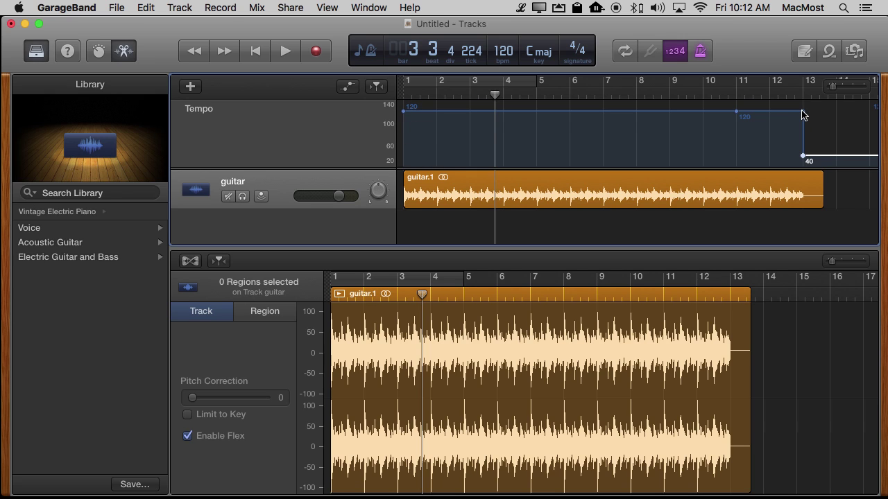
- Reshape the tempo curve into a straight ramp from 120 bpm at bar 11 to 40 bpm at bar 13
{"action": "left_click_drag", "start_coordinate": [803, 116], "coordinate": [772, 136]}
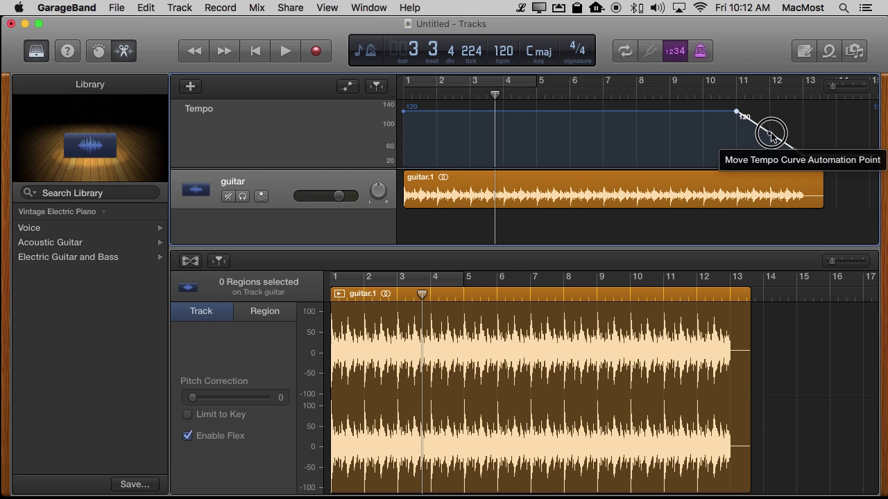
{"action": "left_click_drag", "start_coordinate": [771, 135], "coordinate": [791, 122]}
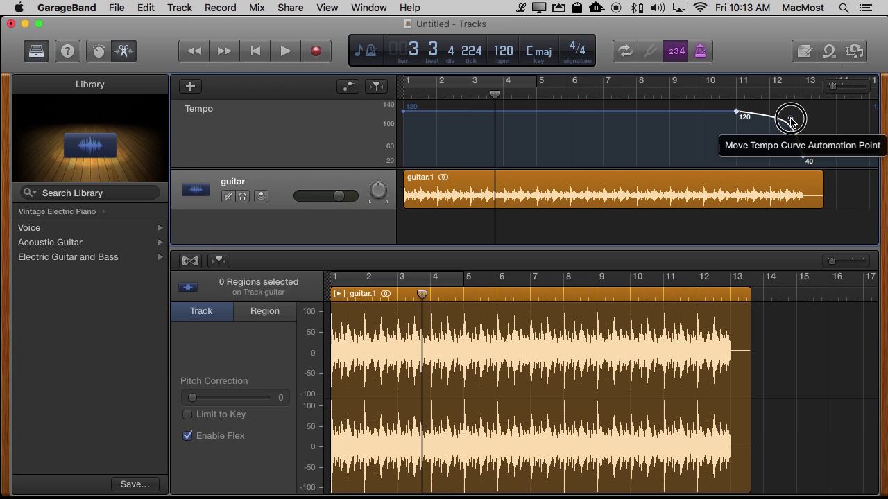
{"action": "left_click_drag", "start_coordinate": [791, 121], "coordinate": [753, 147]}
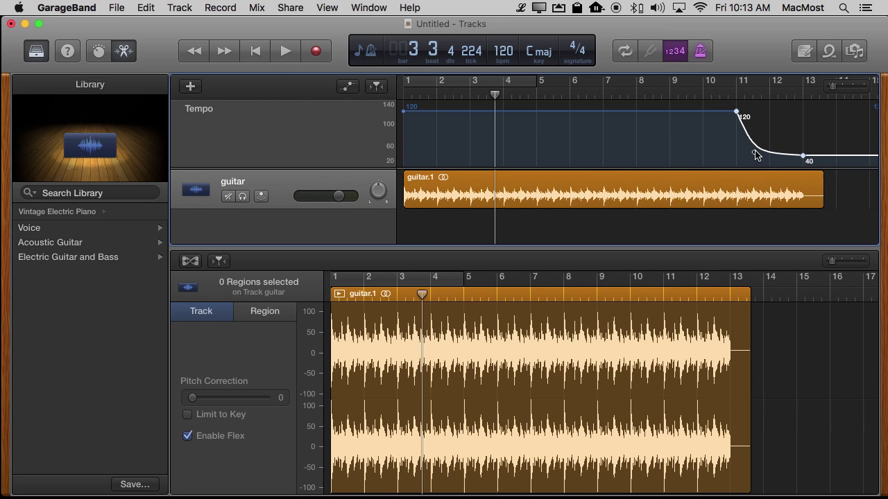
{"action": "left_click_drag", "start_coordinate": [754, 152], "coordinate": [769, 138]}
{"action": "left_click", "coordinate": [701, 95]}
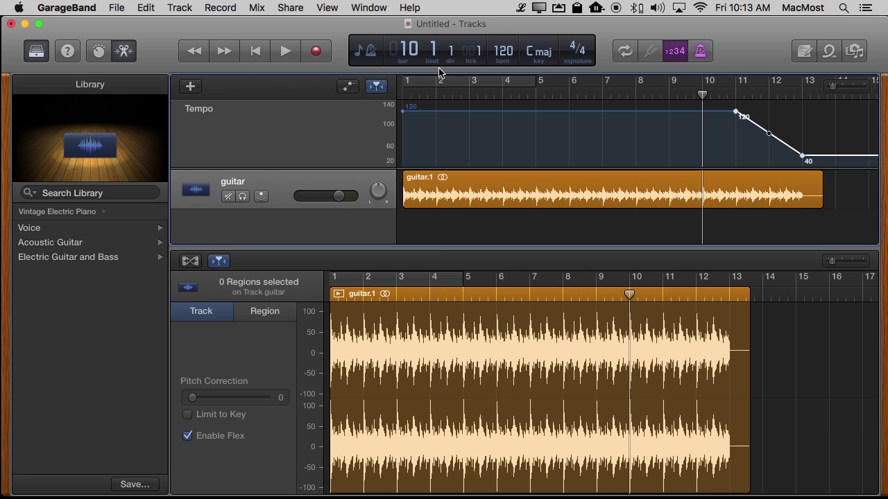
- Play from bar 10 through the tempo slowdown, then stop and scroll the timeline back to the start
{"action": "left_click", "coordinate": [285, 55]}
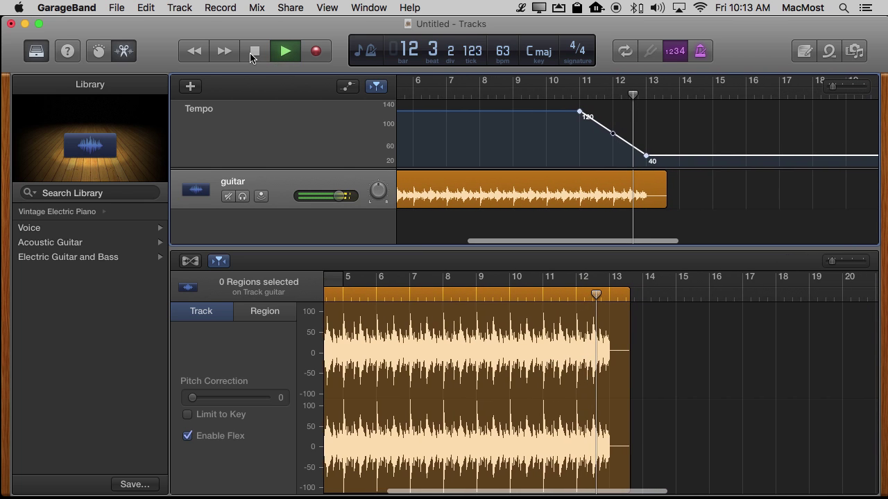
{"action": "left_click", "coordinate": [254, 56]}
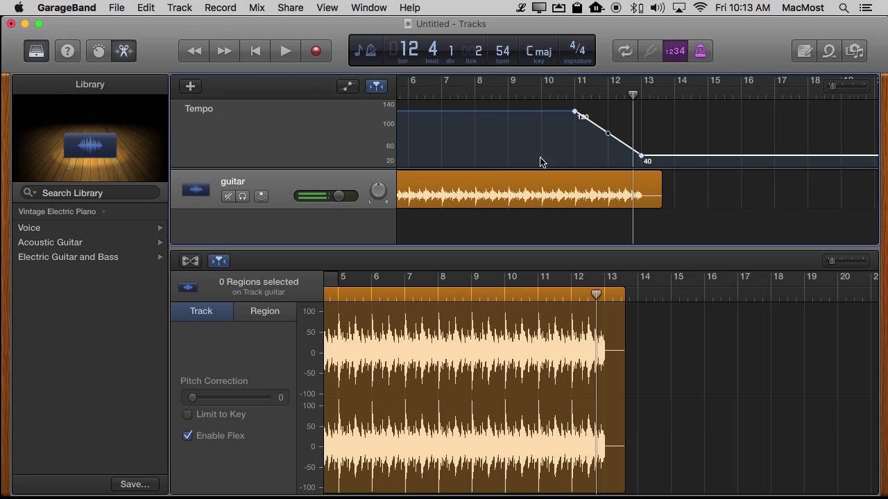
{"action": "scroll", "coordinate": [576, 161], "scroll_direction": "left", "scroll_amount": 10}
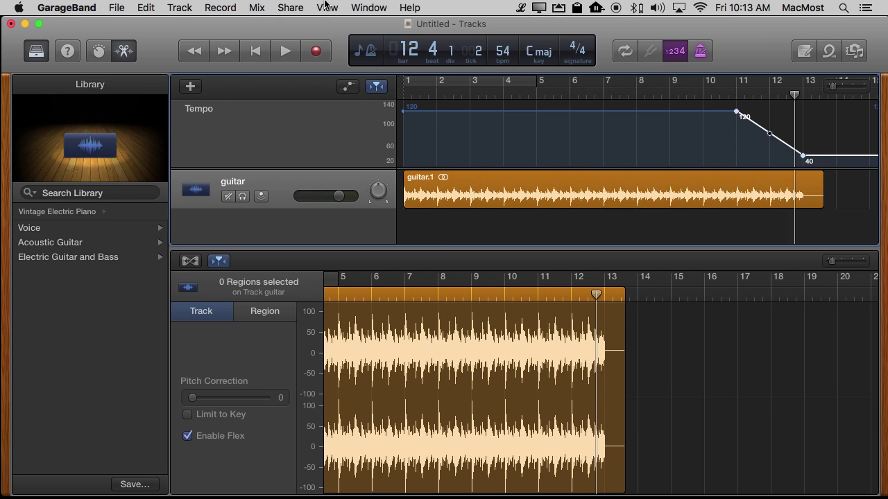
{"action": "left_click", "coordinate": [294, 7]}
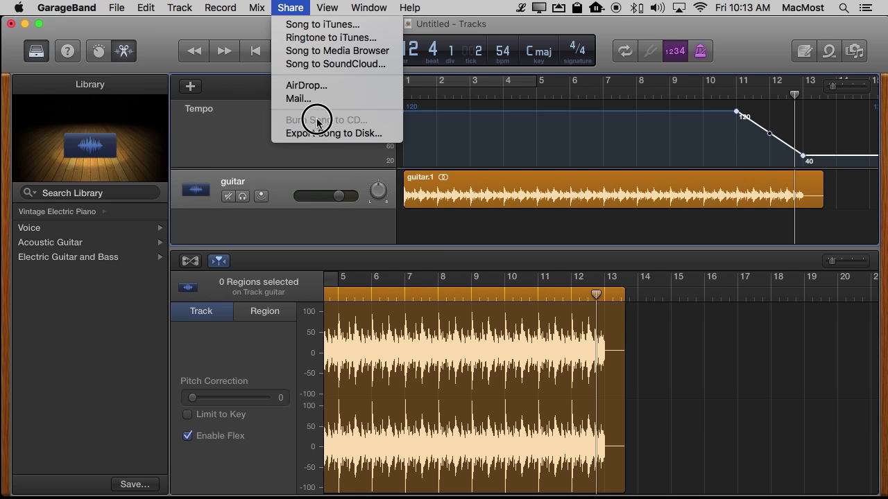
{"action": "left_click", "coordinate": [334, 133]}
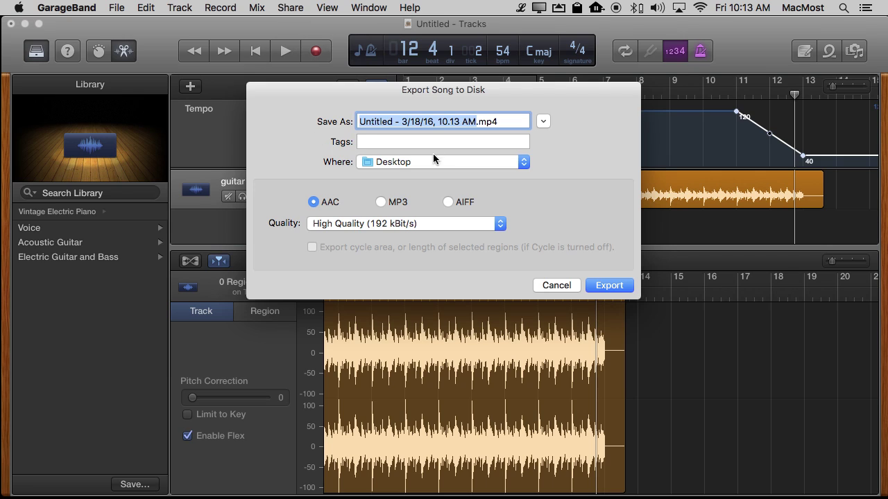
{"action": "type", "text": "guitar2"}
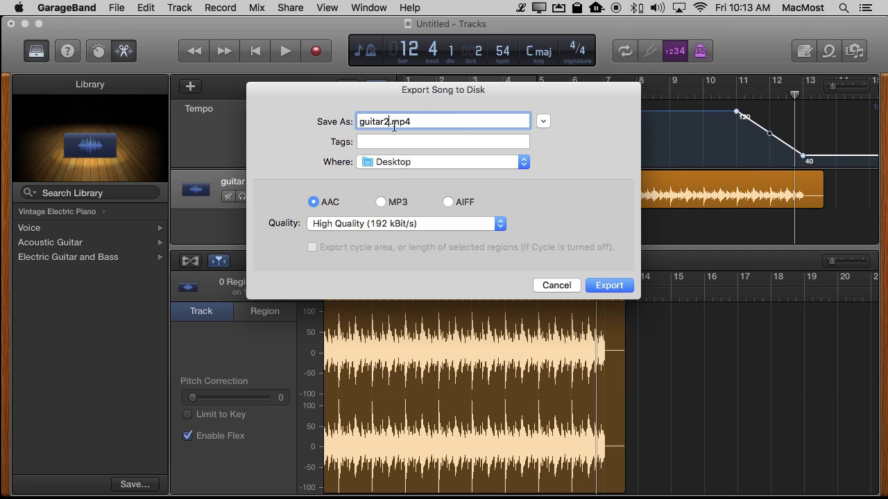
{"action": "left_click", "coordinate": [564, 286]}
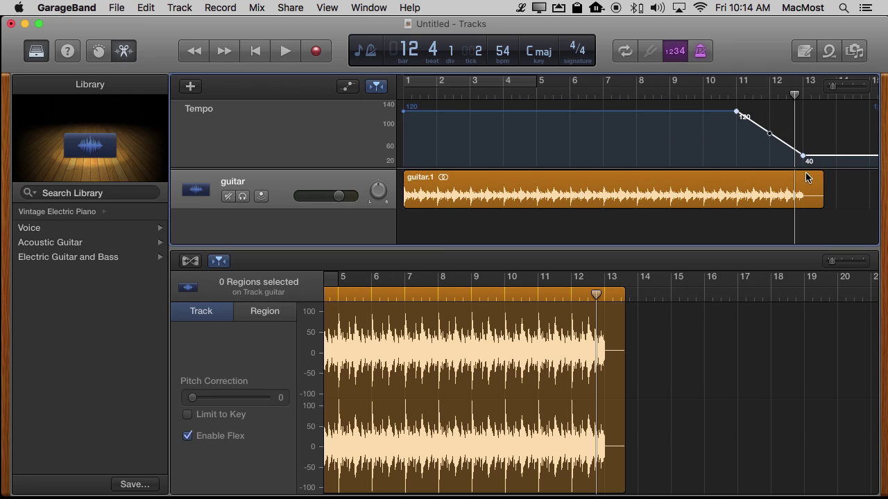
- Add volume automation points at bars 11 and 13, lowering the bar-13 point to -44.4 dB
{"action": "left_click", "coordinate": [348, 87]}
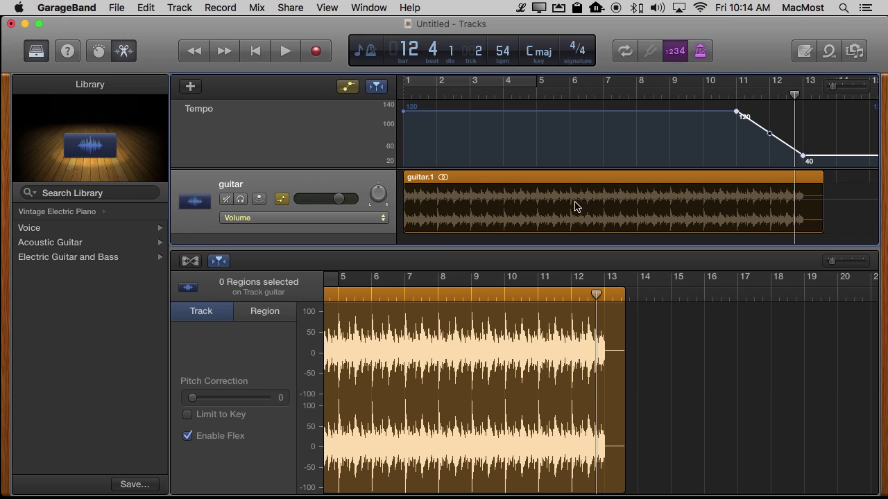
{"action": "left_click", "coordinate": [739, 201]}
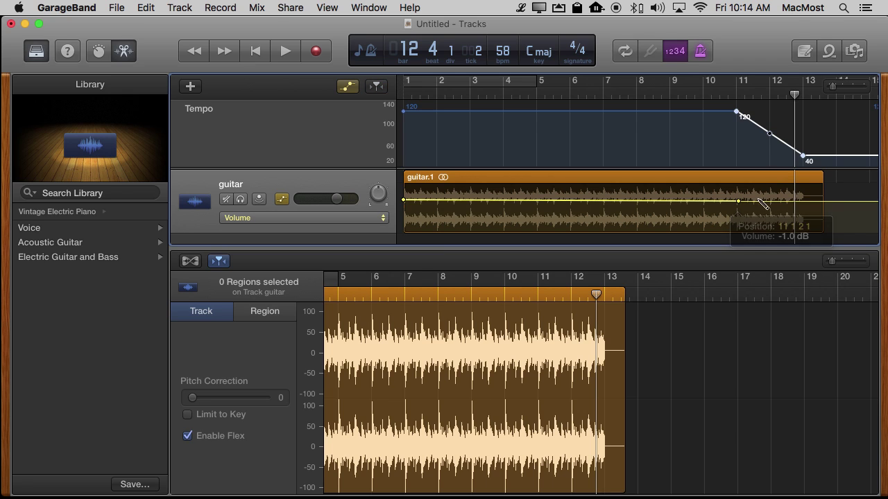
{"action": "left_click", "coordinate": [806, 201]}
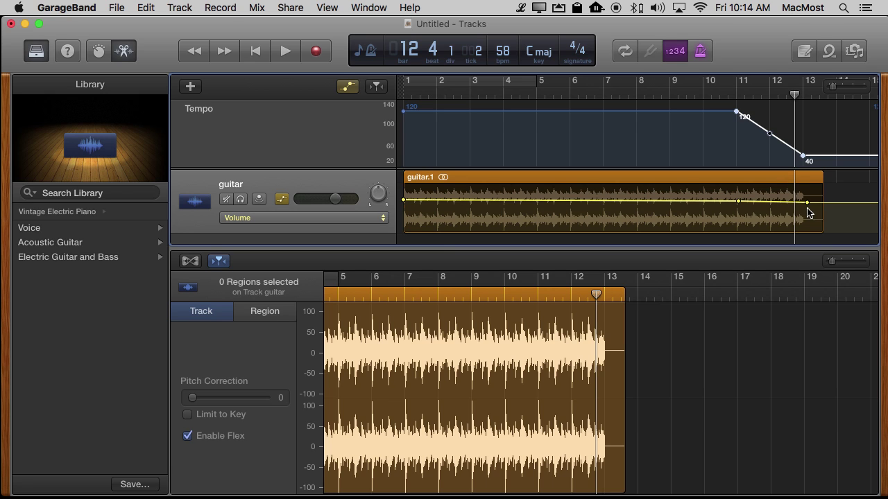
{"action": "left_click_drag", "start_coordinate": [817, 203], "coordinate": [819, 239]}
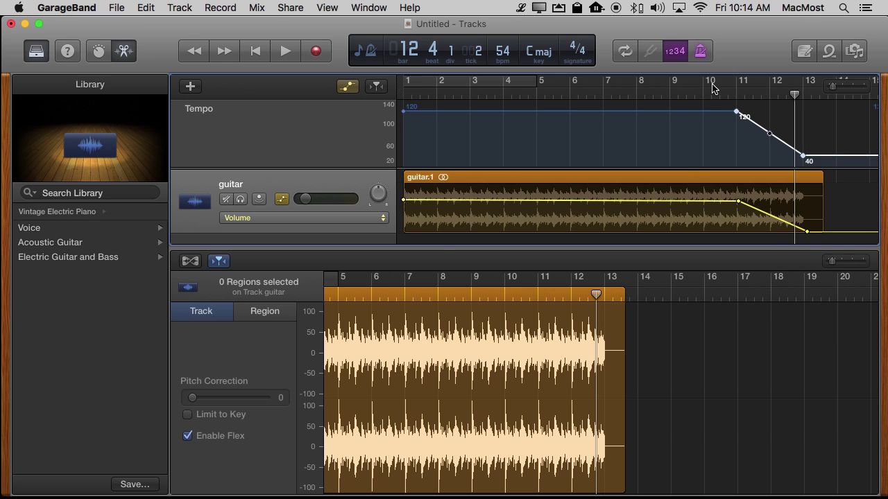
{"action": "left_click", "coordinate": [694, 96]}
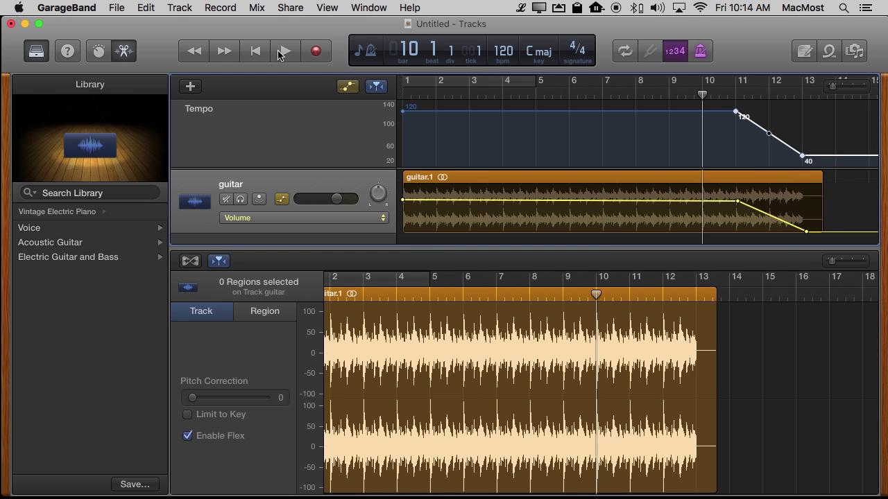